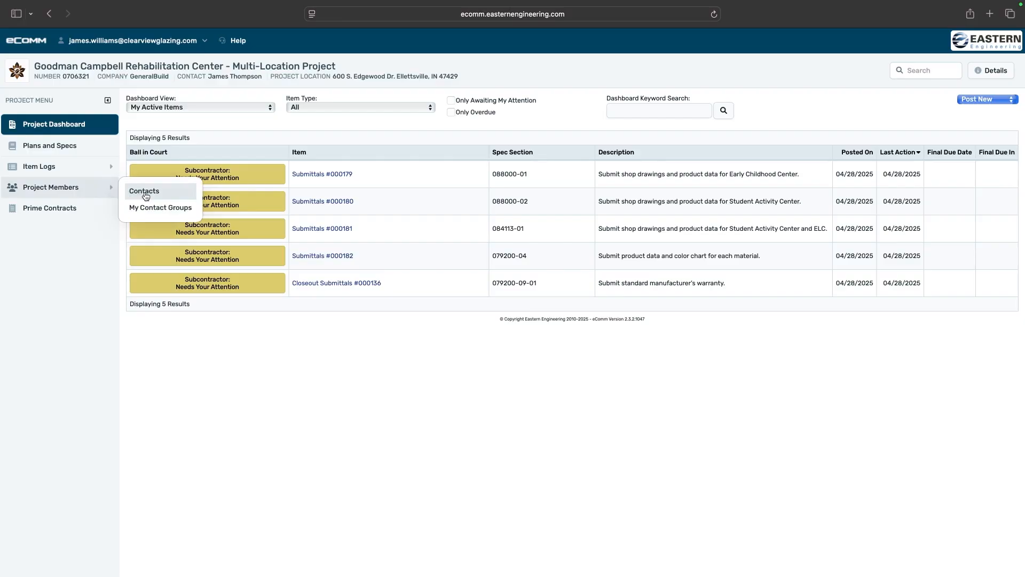
Open the project's Contacts list and scroll through its 41 members and back to the top
{"action": "left_click", "coordinate": [146, 196]}
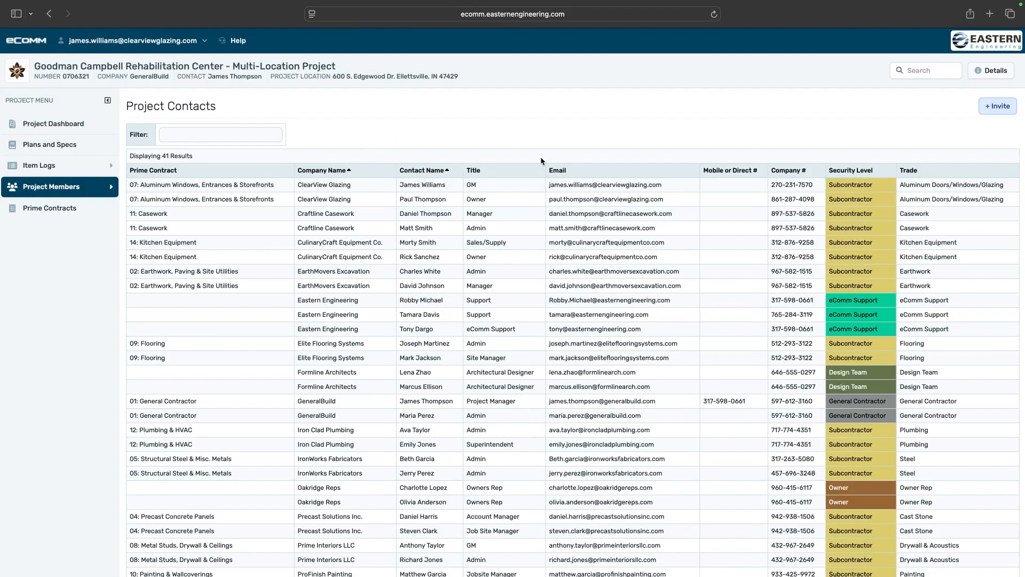
{"action": "scroll", "coordinate": [542, 341], "scroll_direction": "down", "scroll_amount": 3}
{"action": "scroll", "coordinate": [542, 340], "scroll_direction": "down", "scroll_amount": 3}
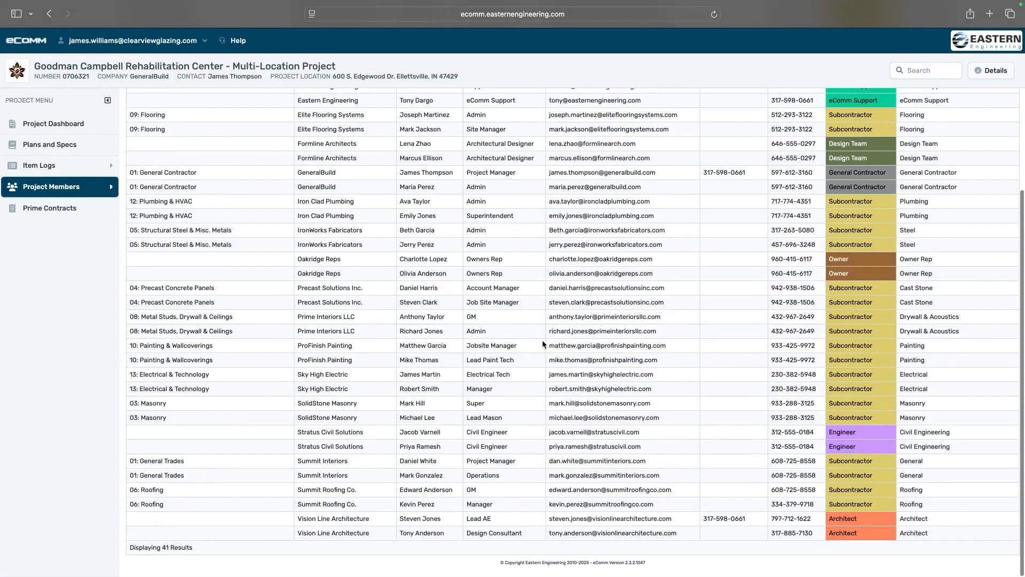
{"action": "scroll", "coordinate": [543, 339], "scroll_direction": "up", "scroll_amount": 6}
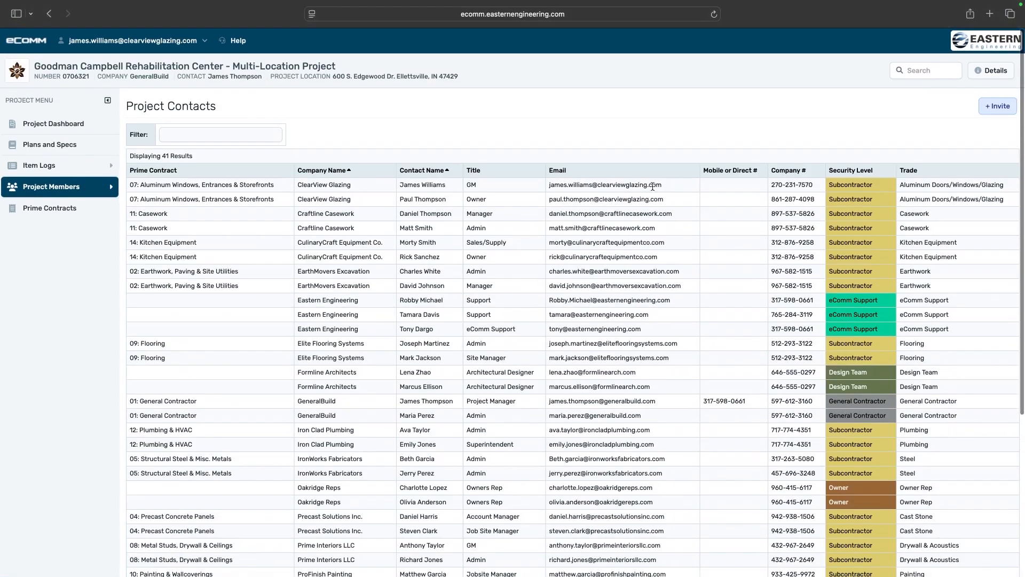
Start inviting contacts and search the contact list for 'clearView Glazing'
{"action": "left_click", "coordinate": [990, 109]}
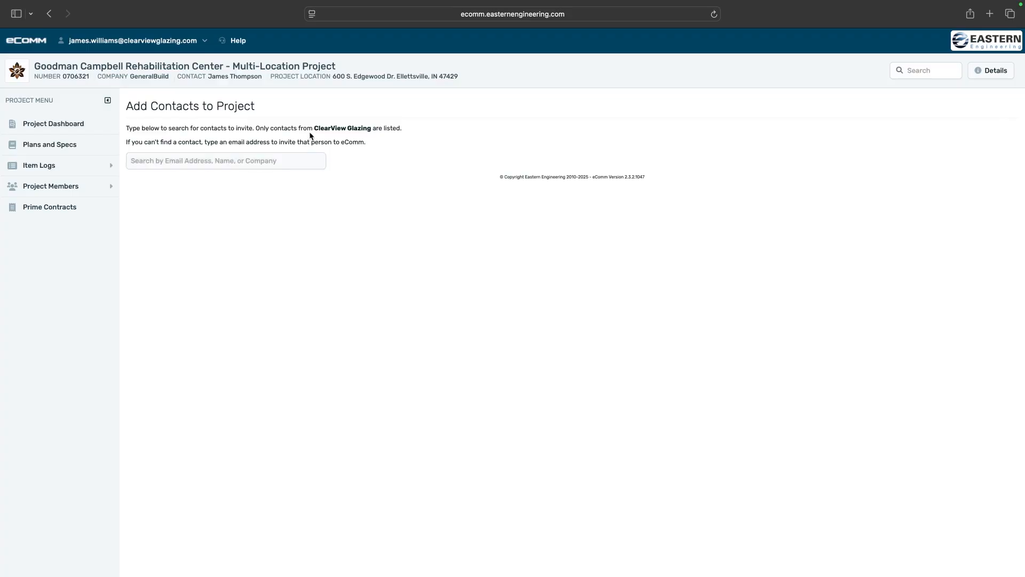
{"action": "left_click", "coordinate": [281, 163]}
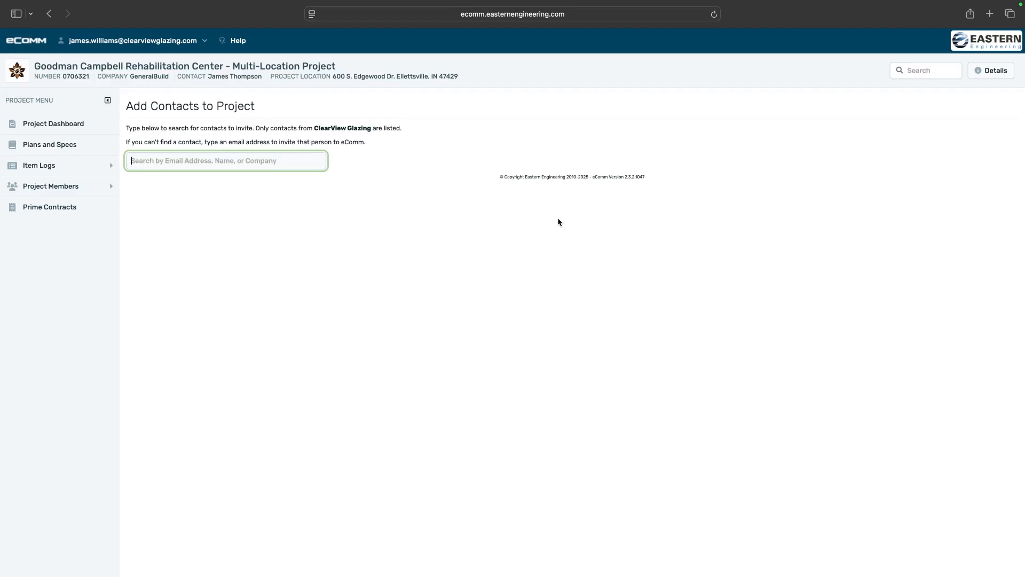
{"action": "type", "text": "clearV"}
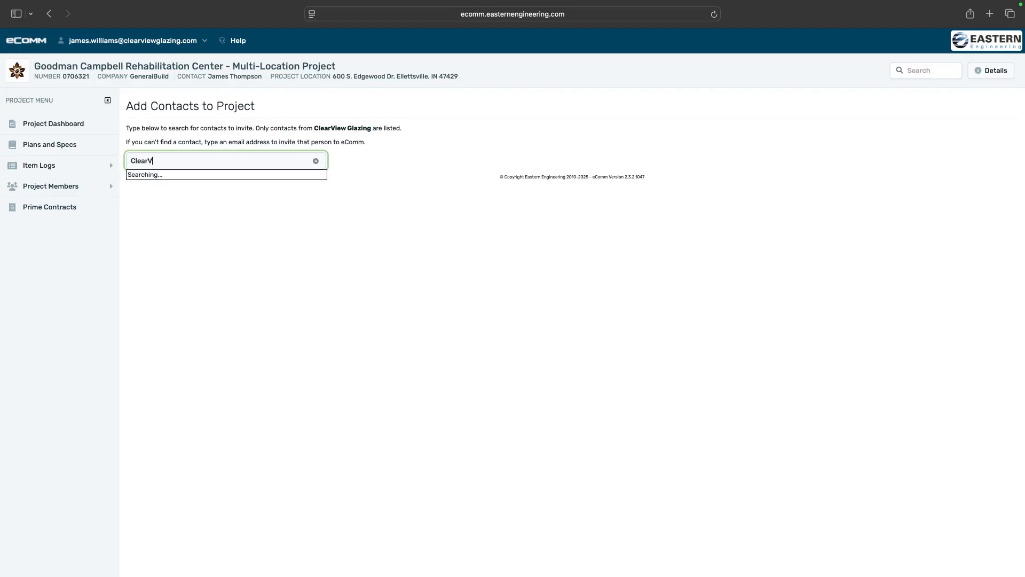
{"action": "type", "text": "iew Glazing"}
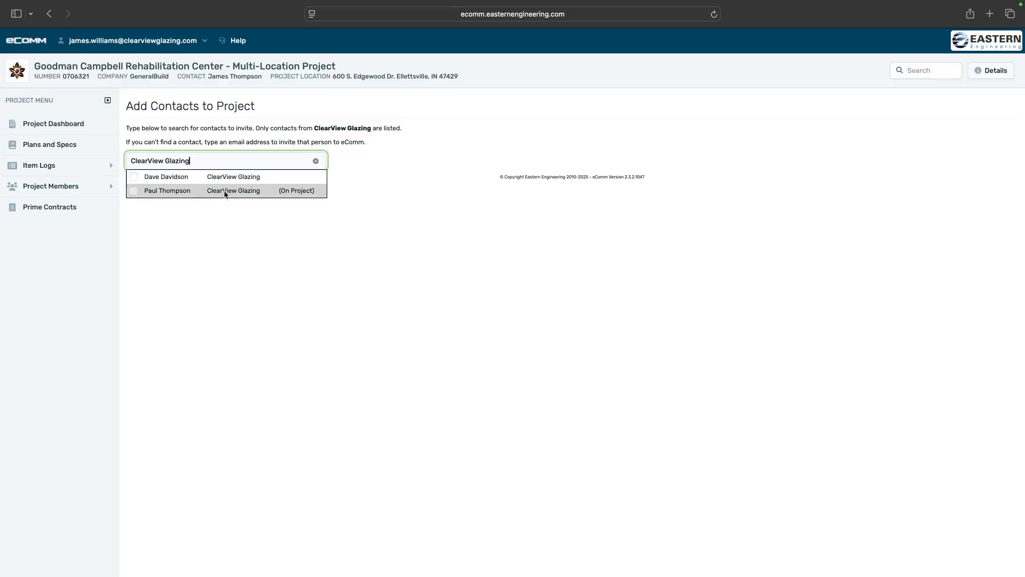
Stage the existing ClearView Glazing contact with Glass Glazing trade and a colleague's copied permissions
{"action": "left_click", "coordinate": [154, 182]}
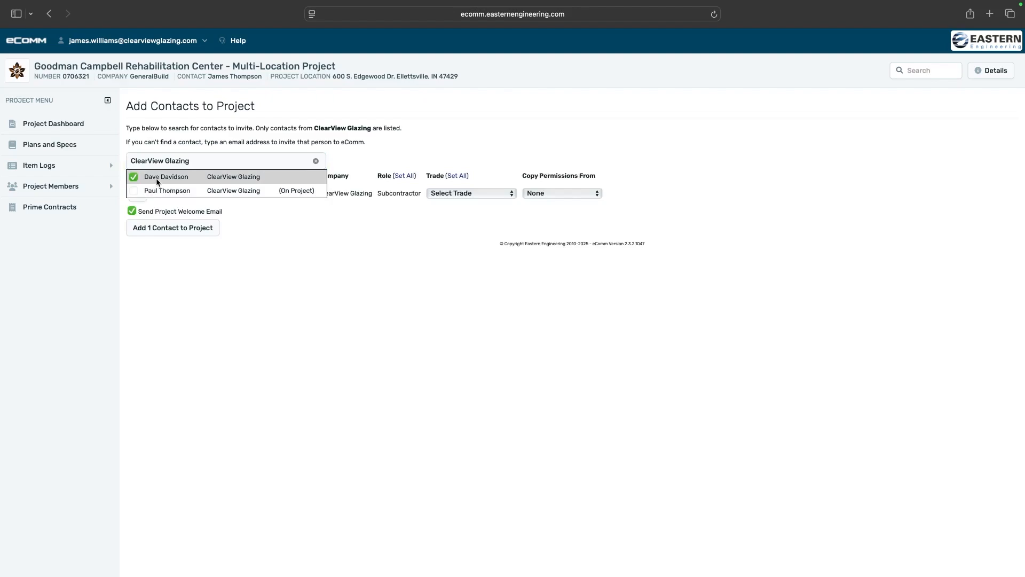
{"action": "left_click", "coordinate": [332, 230]}
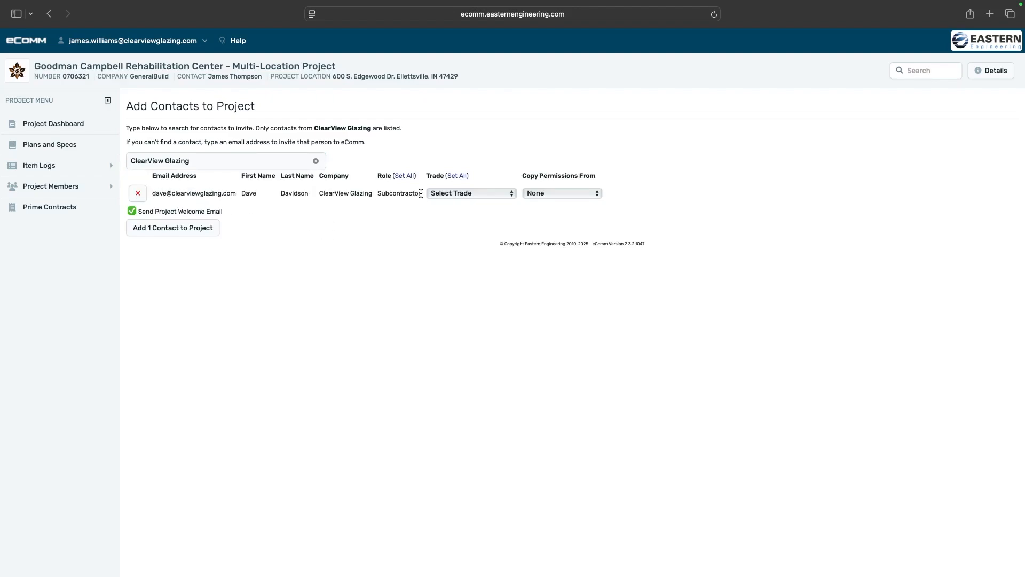
{"action": "left_click", "coordinate": [459, 195]}
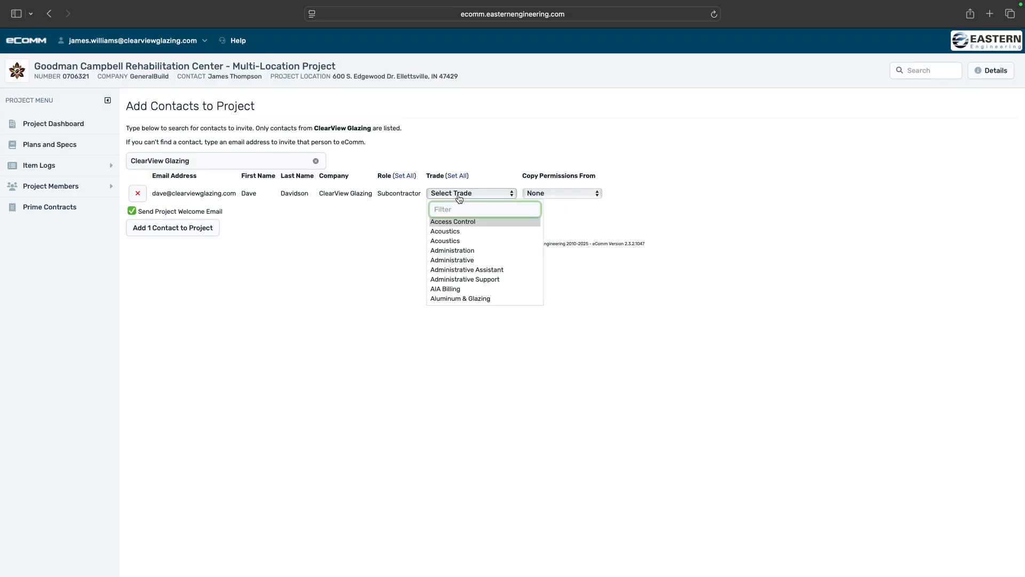
{"action": "type", "text": "Glazing"}
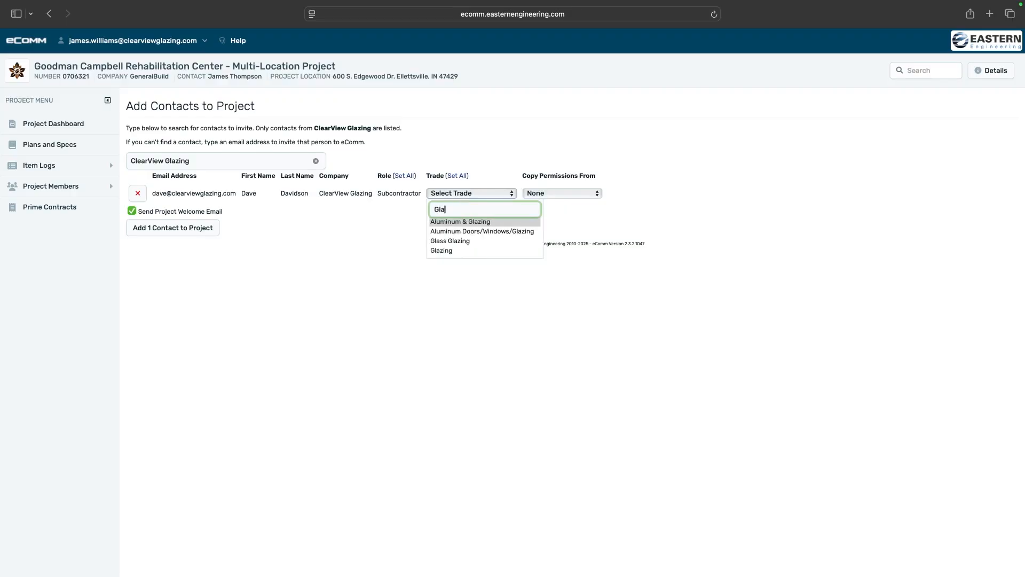
{"action": "left_click", "coordinate": [443, 242]}
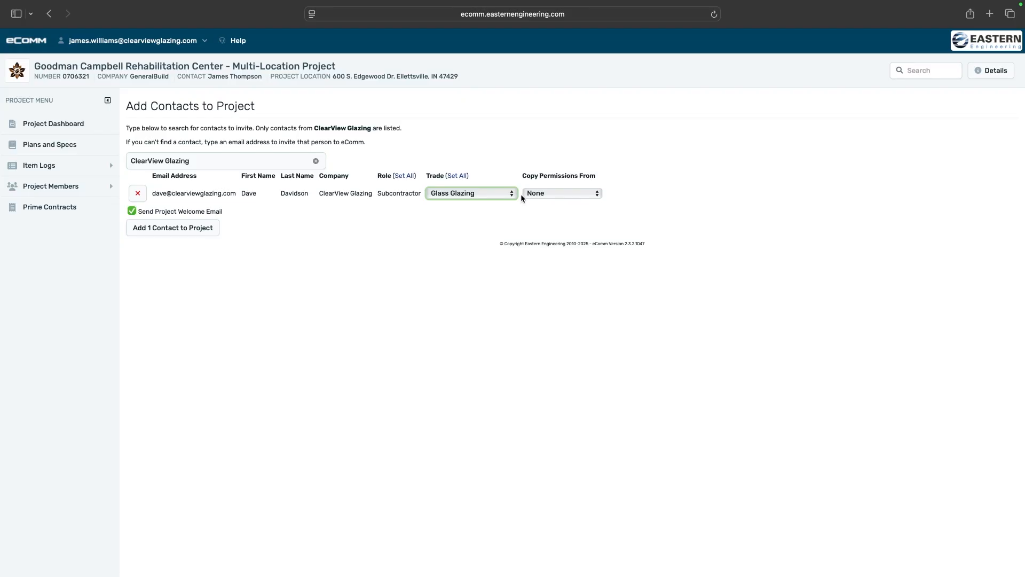
{"action": "left_click", "coordinate": [561, 193]}
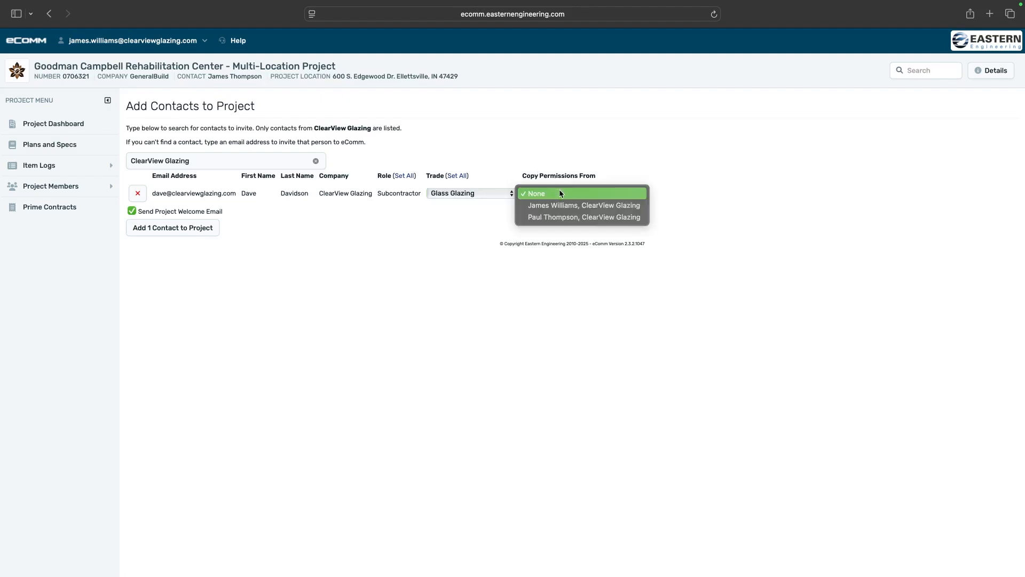
{"action": "left_click", "coordinate": [581, 217]}
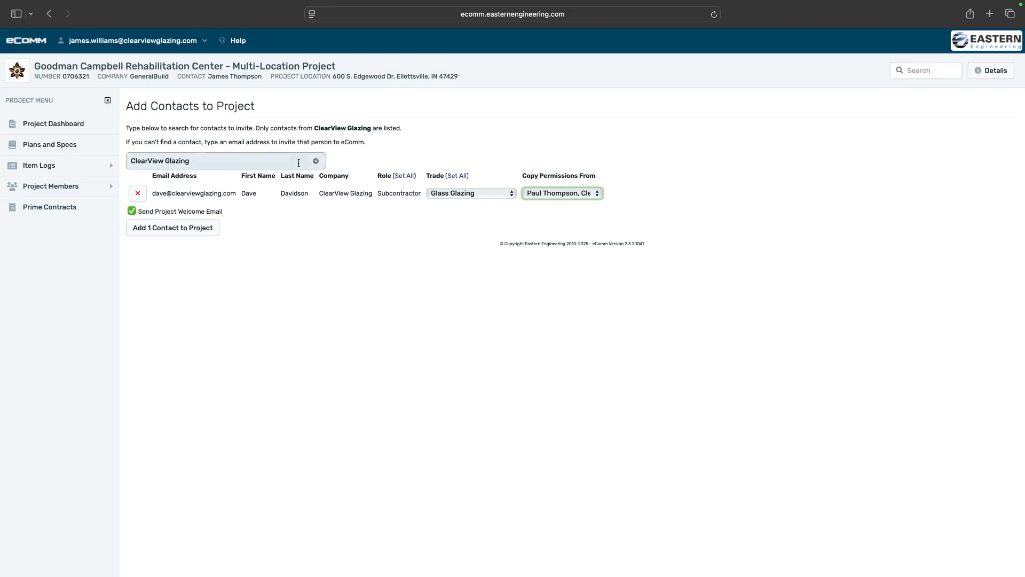
Clear the search, enter the new invitee's e-mail address, and choose Send Invitation
{"action": "left_click", "coordinate": [270, 160]}
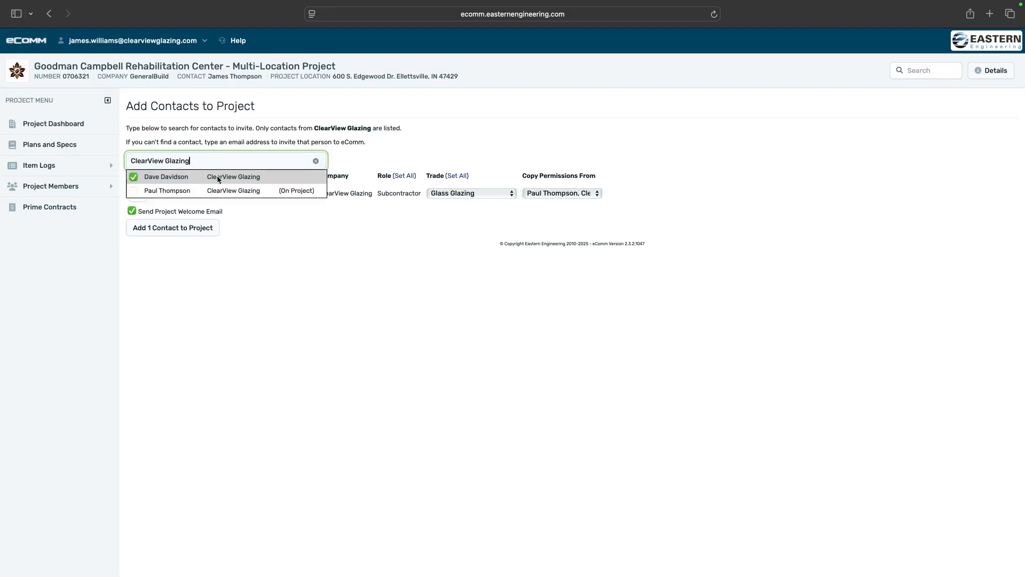
{"action": "left_click", "coordinate": [316, 161]}
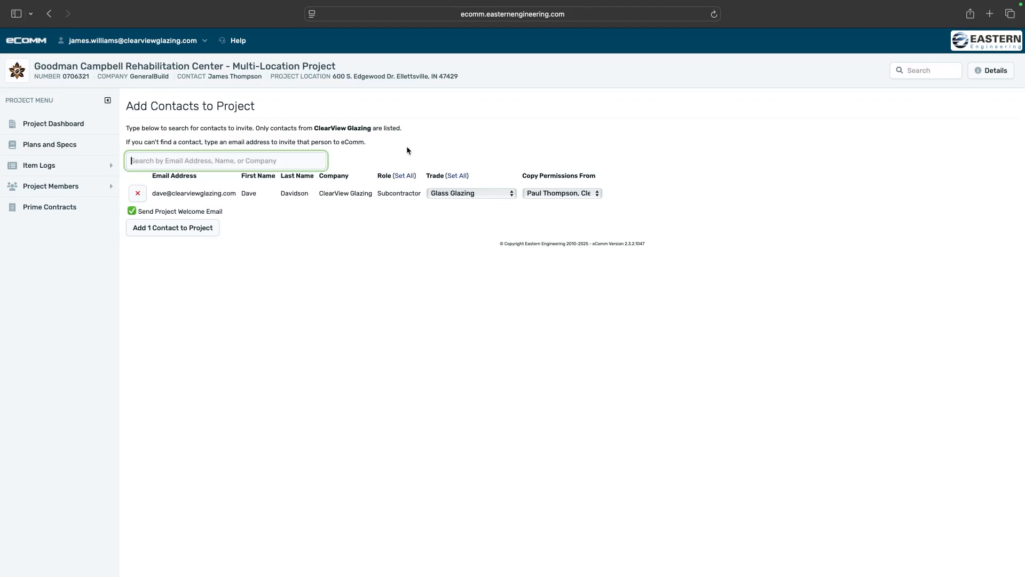
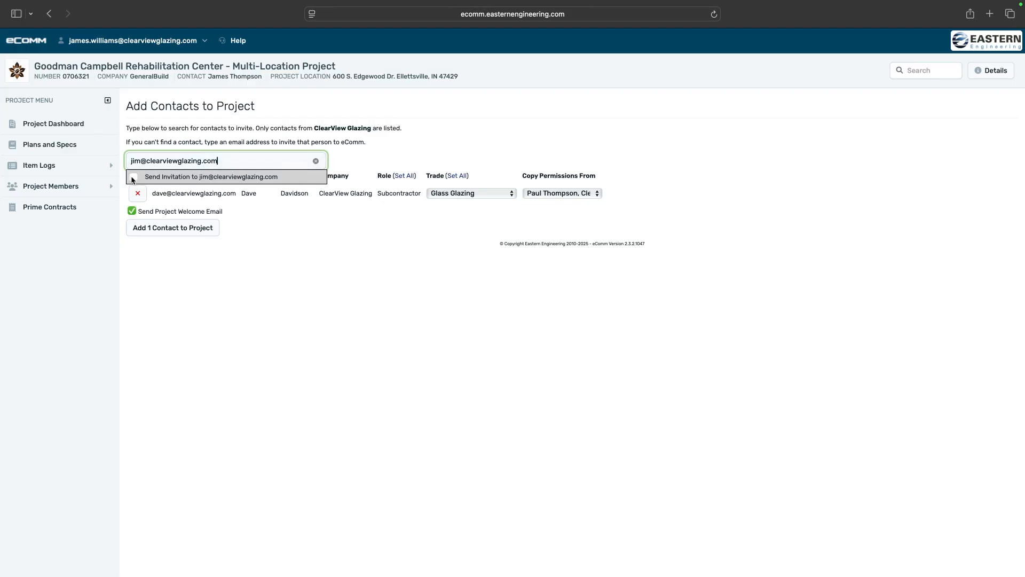
{"action": "left_click", "coordinate": [133, 178]}
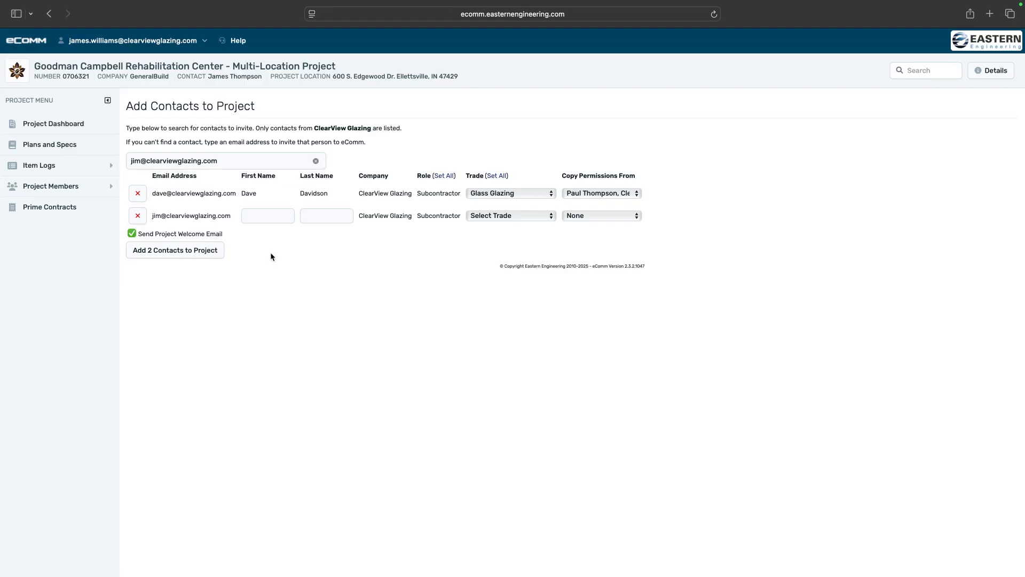
Fill in the new invitee's first and last name
{"action": "left_click", "coordinate": [263, 217]}
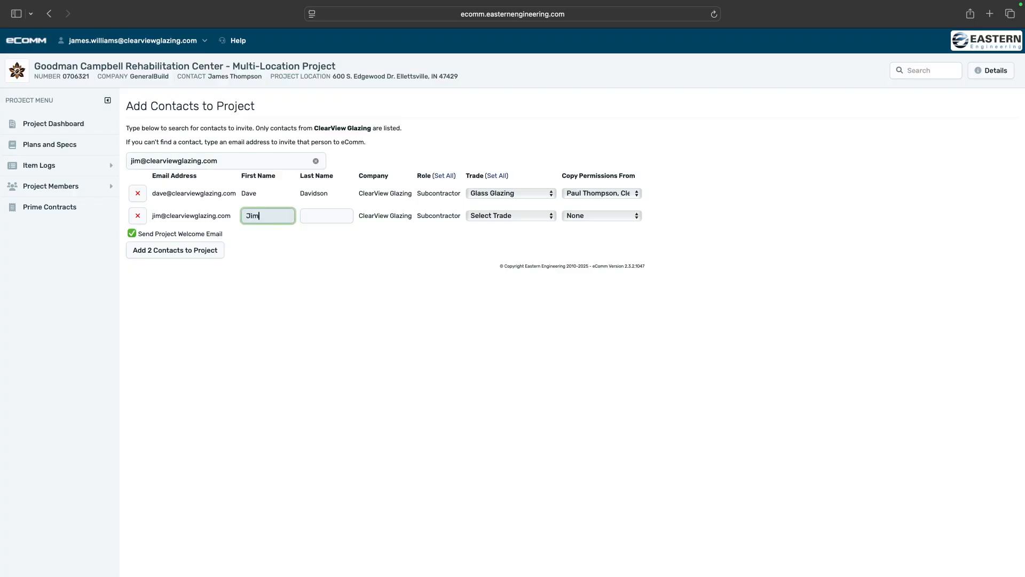
{"action": "key", "text": "Tab"}
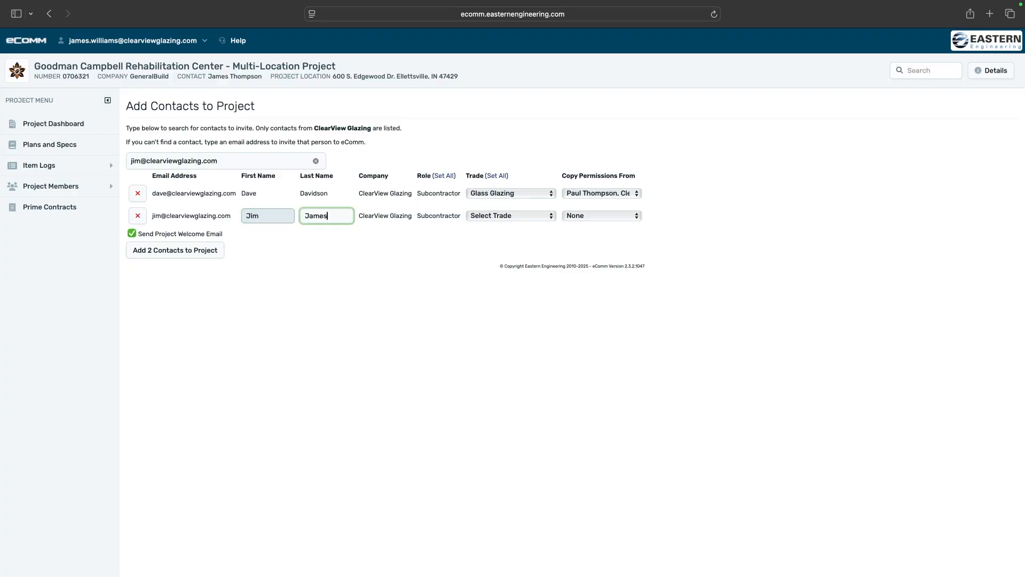
Set the invitee's trade to Glass Glazing and copy permissions from another ClearView member
{"action": "left_click", "coordinate": [505, 216]}
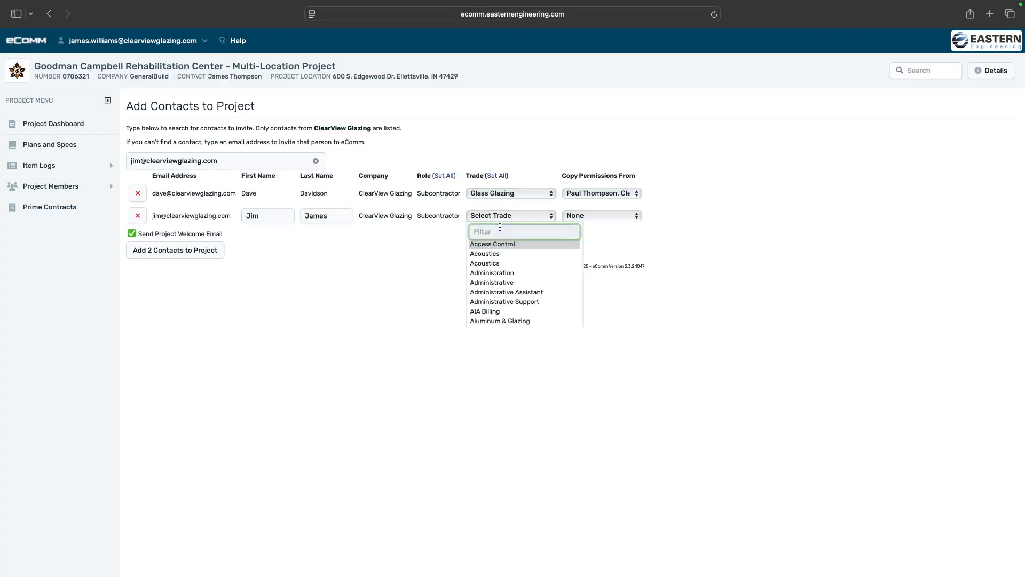
{"action": "type", "text": "Glazing"}
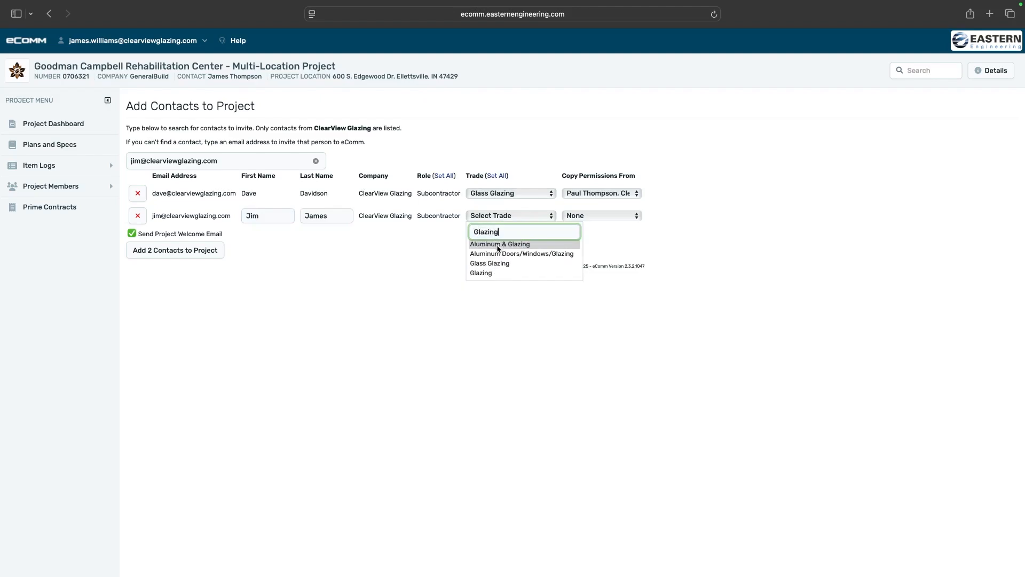
{"action": "key", "text": "Down"}
{"action": "key", "text": "Down"}
{"action": "key", "text": "Return"}
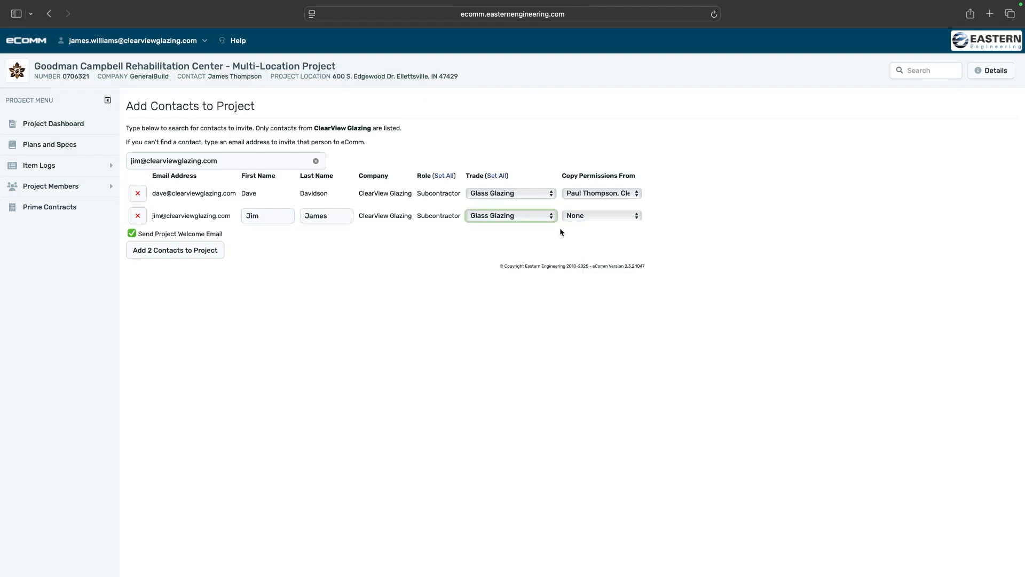
{"action": "left_click", "coordinate": [606, 217]}
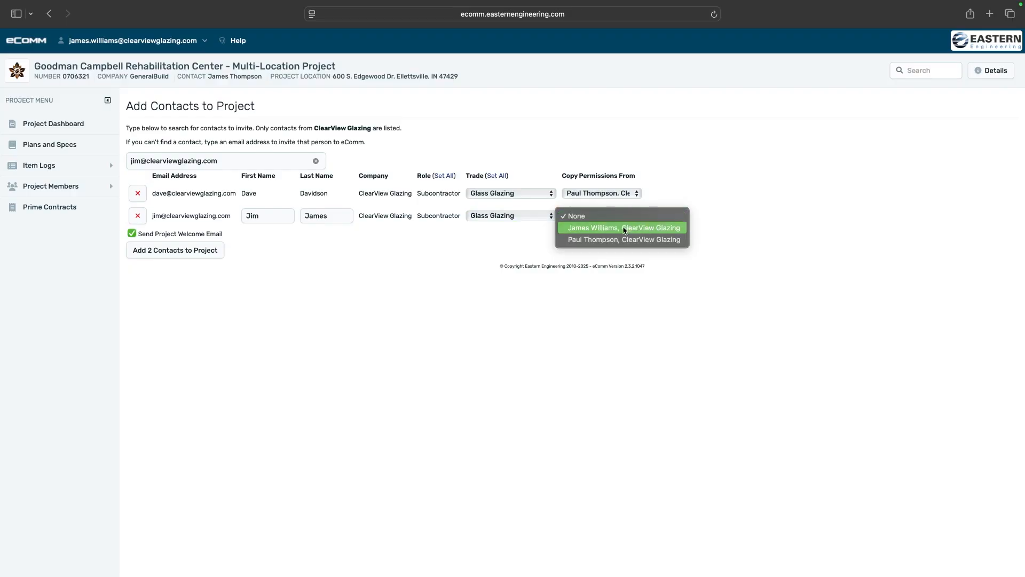
{"action": "left_click", "coordinate": [599, 229]}
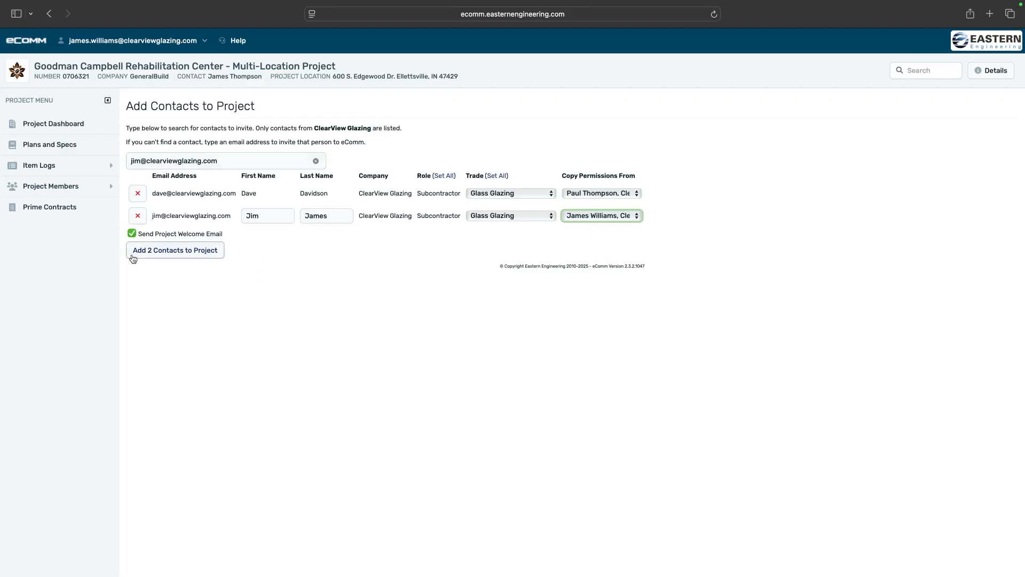
Add both contacts to the project and confirm creating the 1 new contact
{"action": "left_click", "coordinate": [203, 255]}
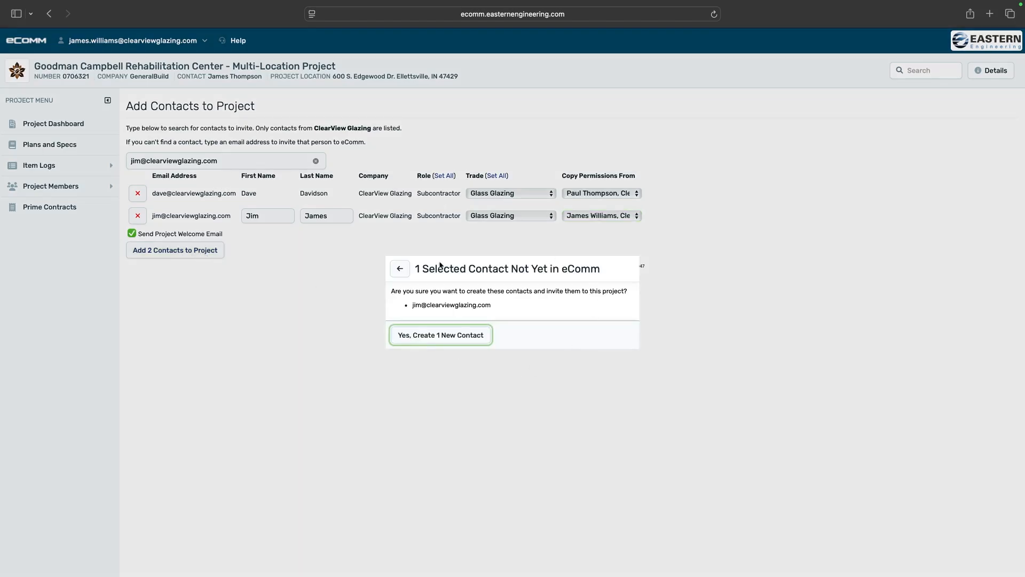
{"action": "left_click_drag", "start_coordinate": [393, 291], "coordinate": [521, 293]}
{"action": "left_click", "coordinate": [436, 293]}
{"action": "left_click", "coordinate": [435, 335]}
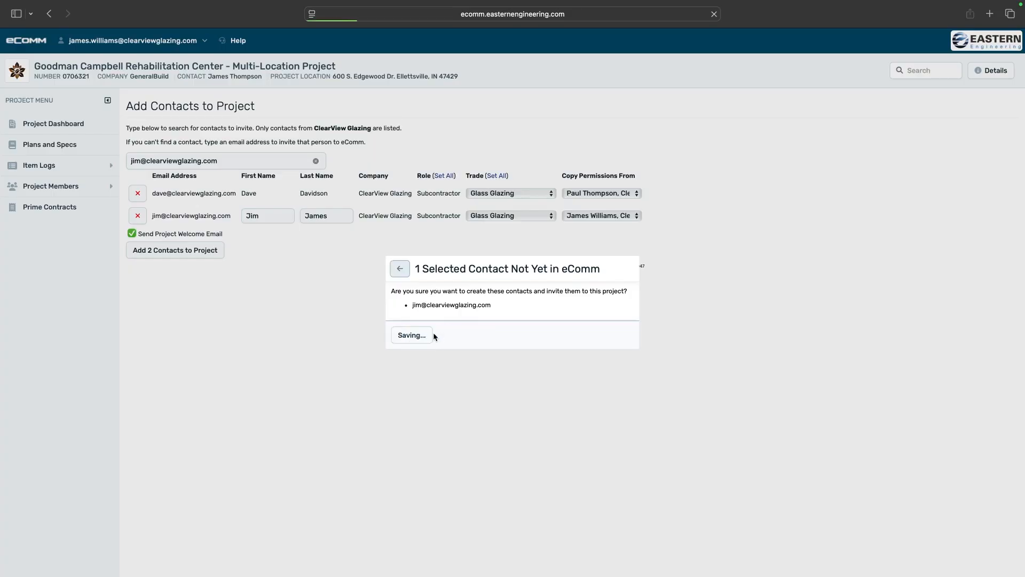